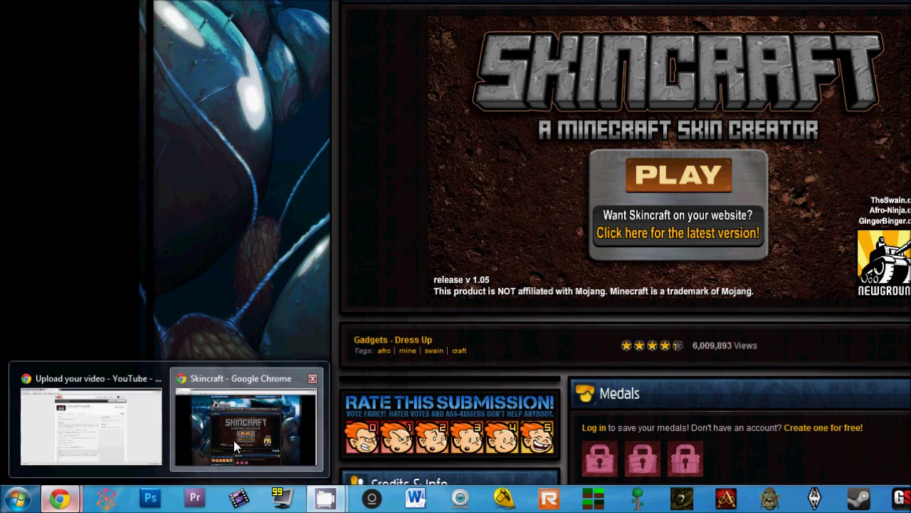
# Bring the Skincraft window forward, launch the skin maker past its intro, and scroll to its menu.
pyautogui.click(234, 440)
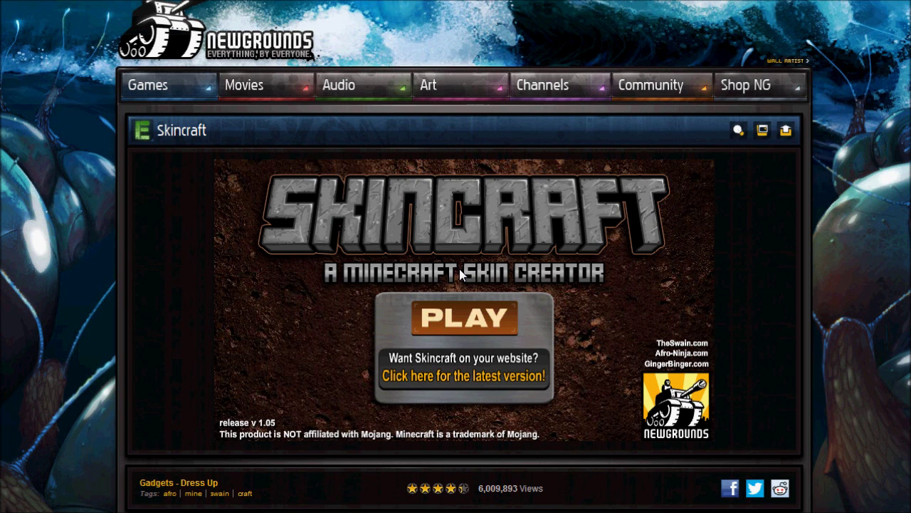
pyautogui.click(473, 321)
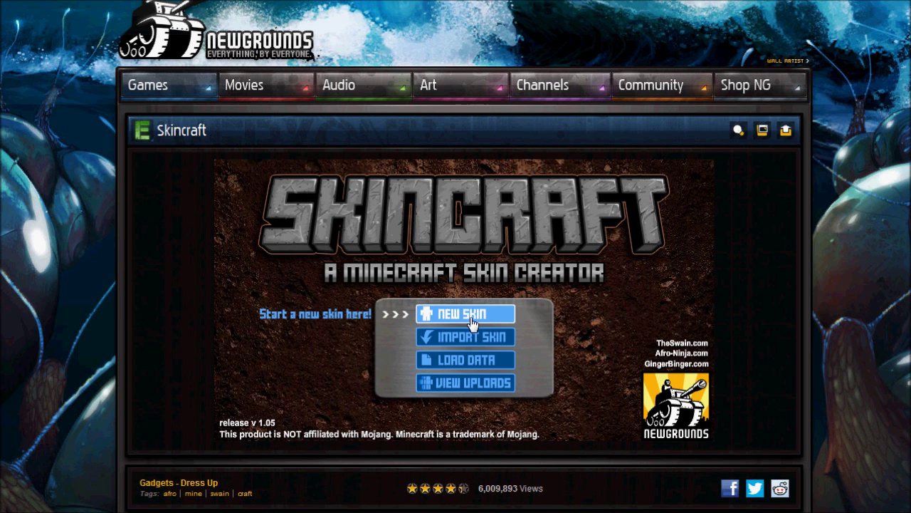
pyautogui.scroll(-1, 467, 374)
pyautogui.scroll(-1, 462, 363)
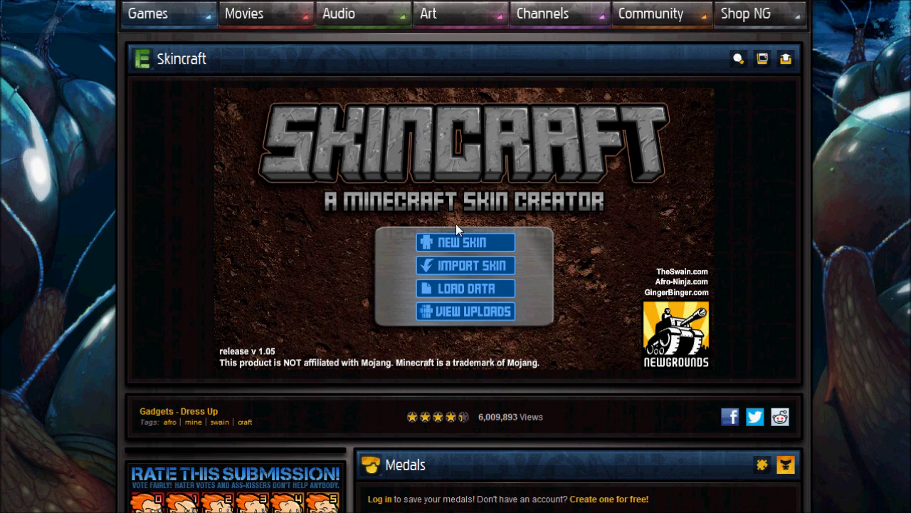
# Start a new skin from the Minecraft Guy template in the editor and begin a new layer.
pyautogui.click(470, 243)
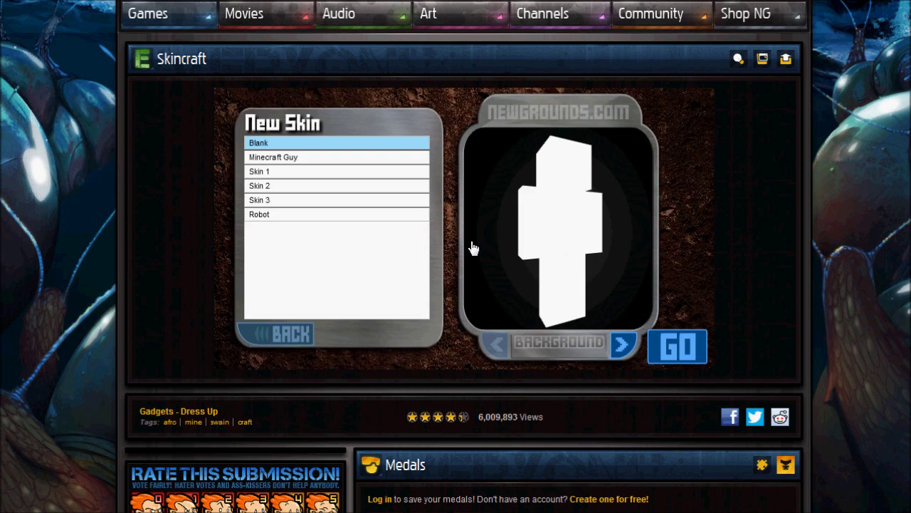
pyautogui.click(285, 156)
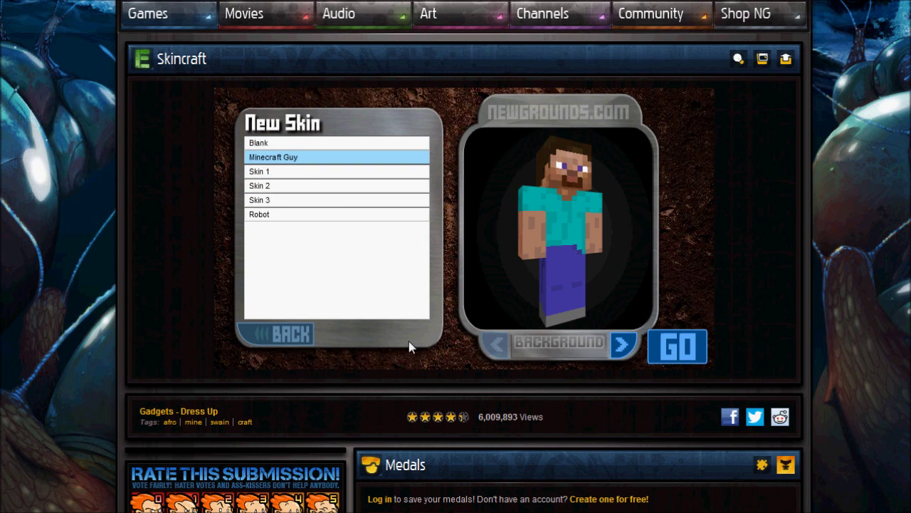
pyautogui.click(679, 350)
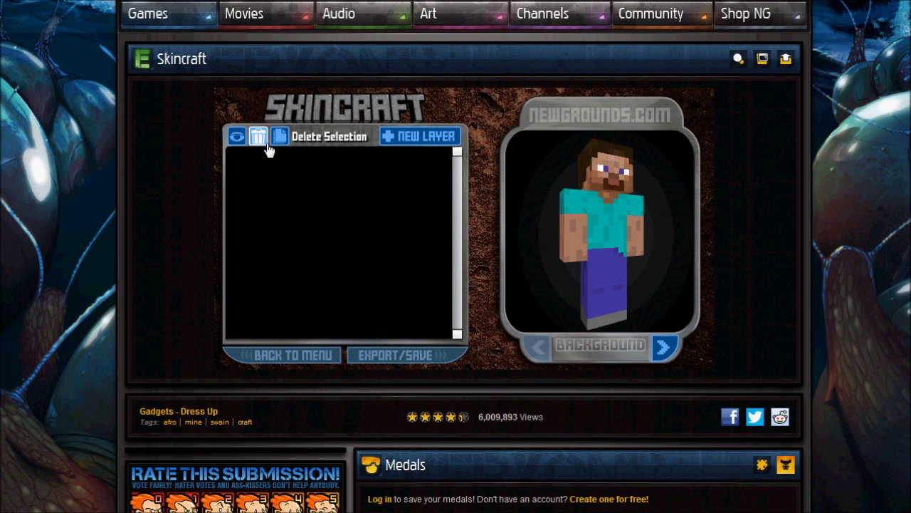
pyautogui.click(417, 137)
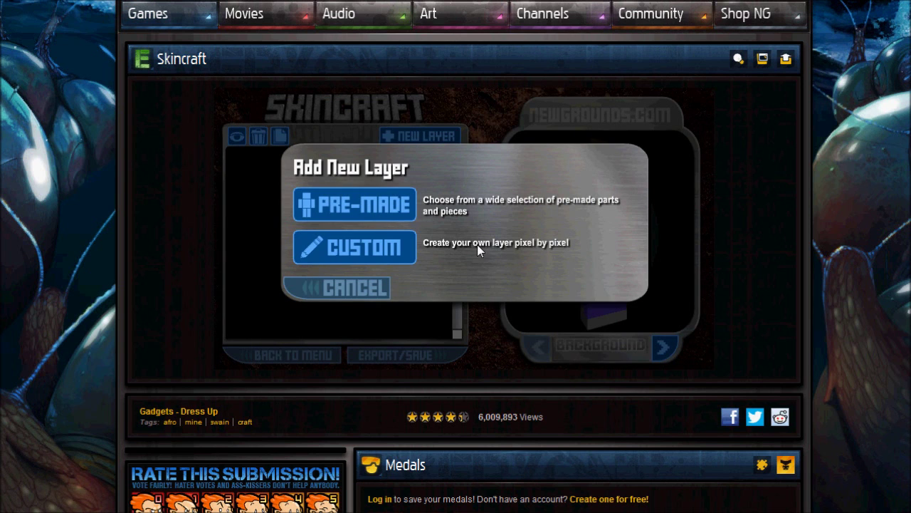
# Add the pre-made Head > Face 'Brow 1' eyebrows as the skin's first layer.
pyautogui.click(362, 214)
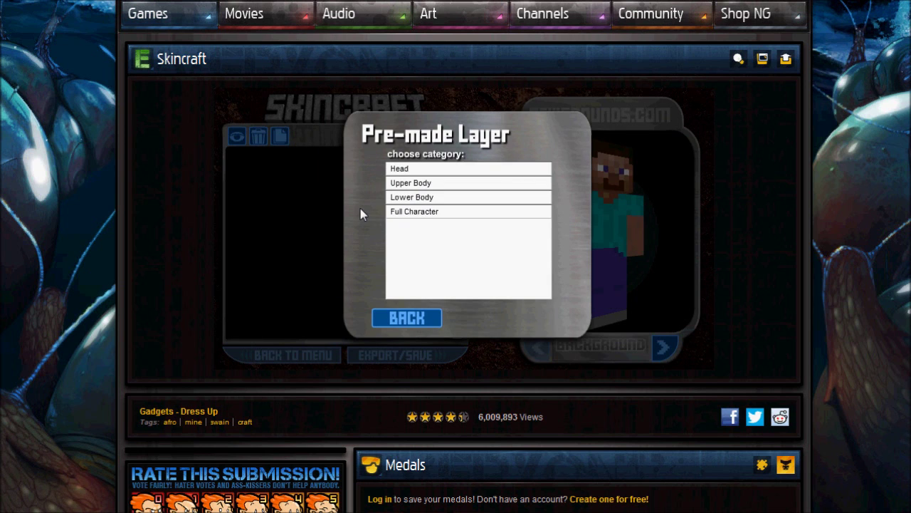
pyautogui.click(416, 169)
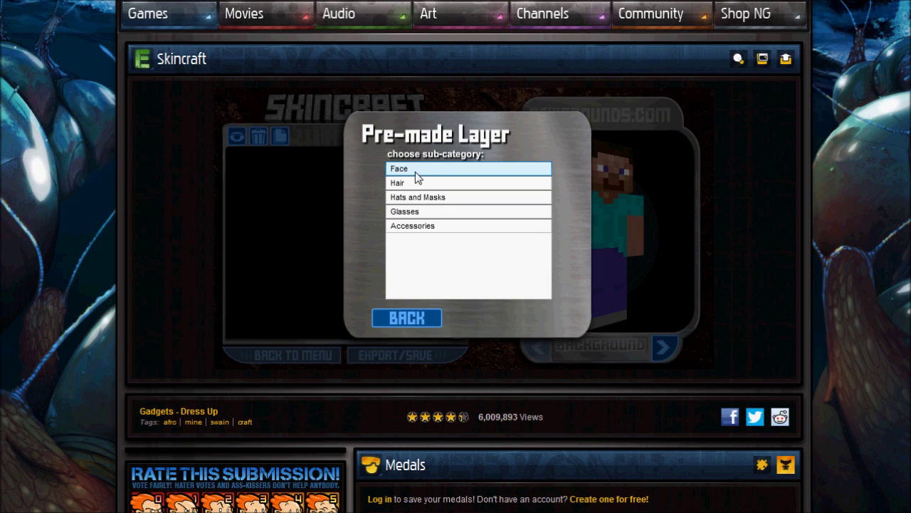
pyautogui.click(422, 168)
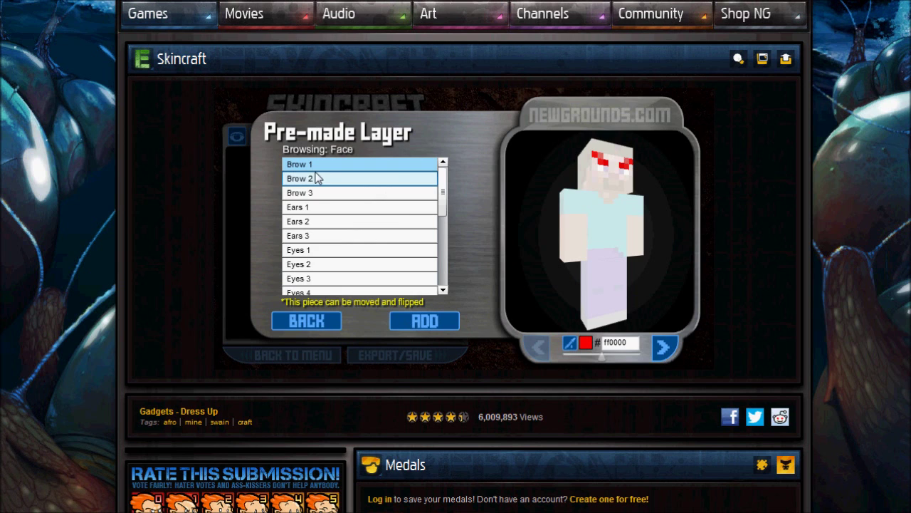
pyautogui.click(326, 191)
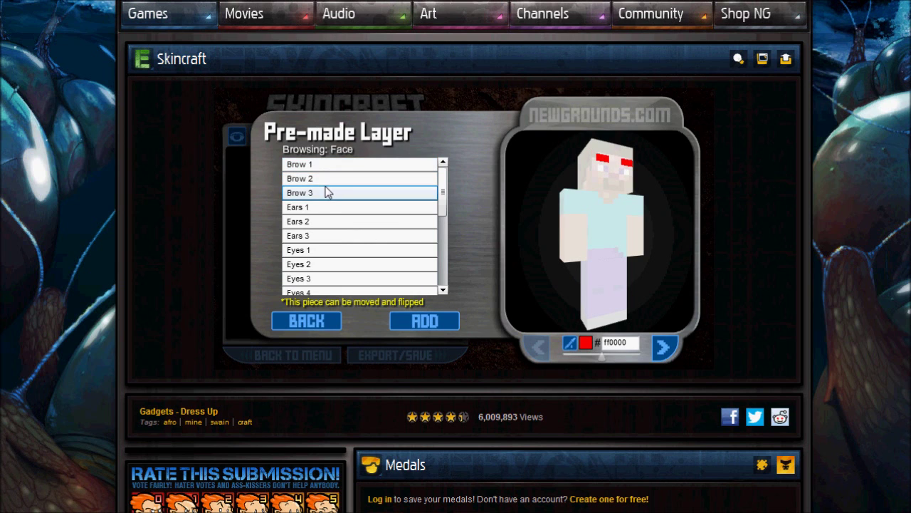
pyautogui.click(321, 166)
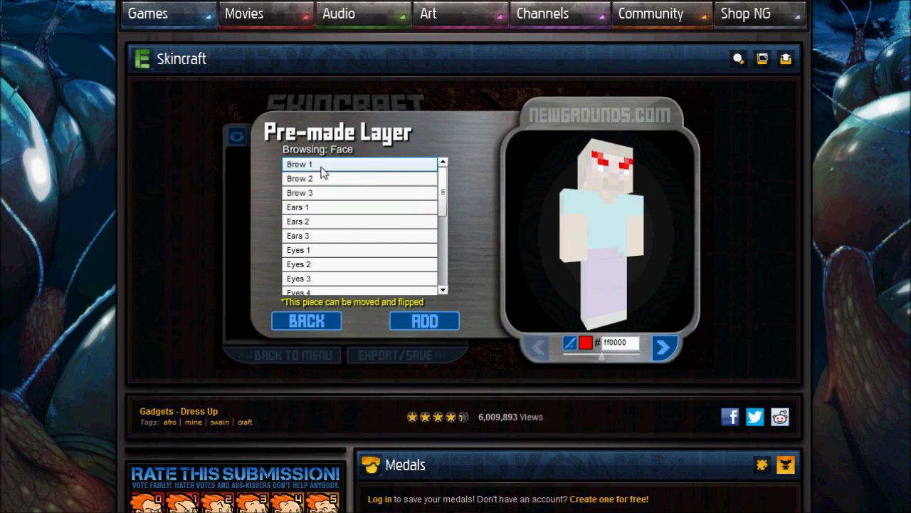
pyautogui.click(425, 321)
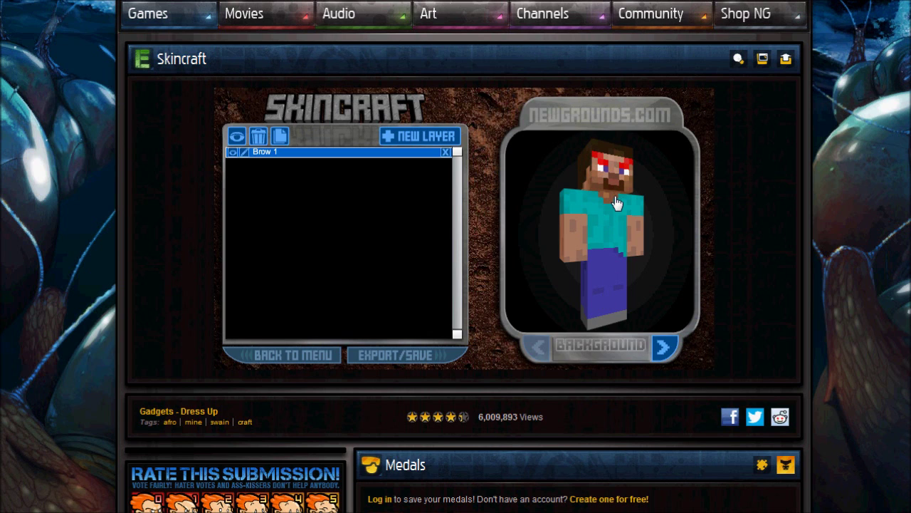
# Inspect the Brow 1 layer's settings, then minimize Chrome to reveal the desktop.
pyautogui.rightClick(273, 155)
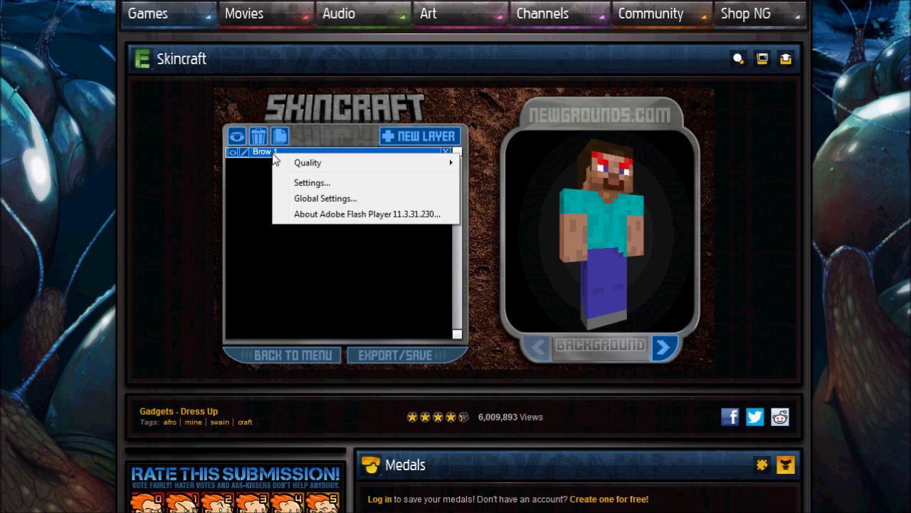
pyautogui.click(262, 201)
pyautogui.click(257, 155)
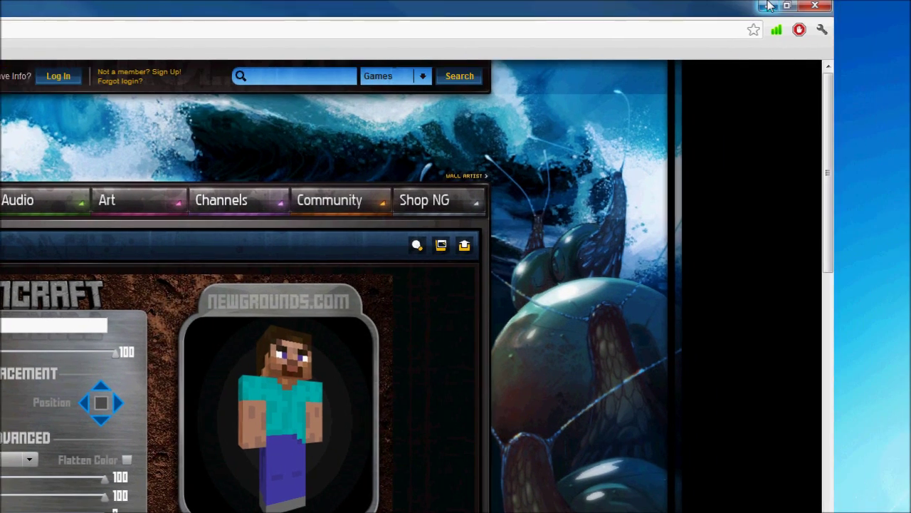
pyautogui.click(768, 6)
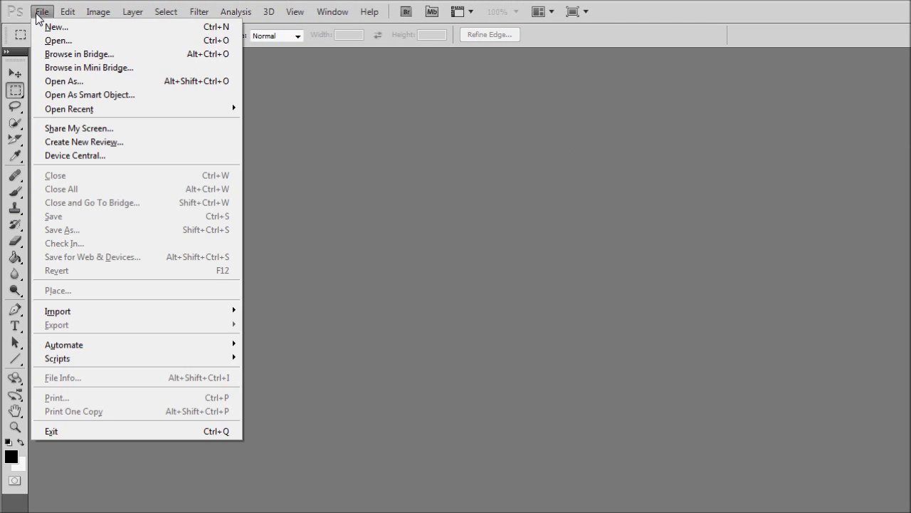
# In the Open dialog, browse to My Documents > My Games > Minecraft Server > minecraft.
pyautogui.click(44, 40)
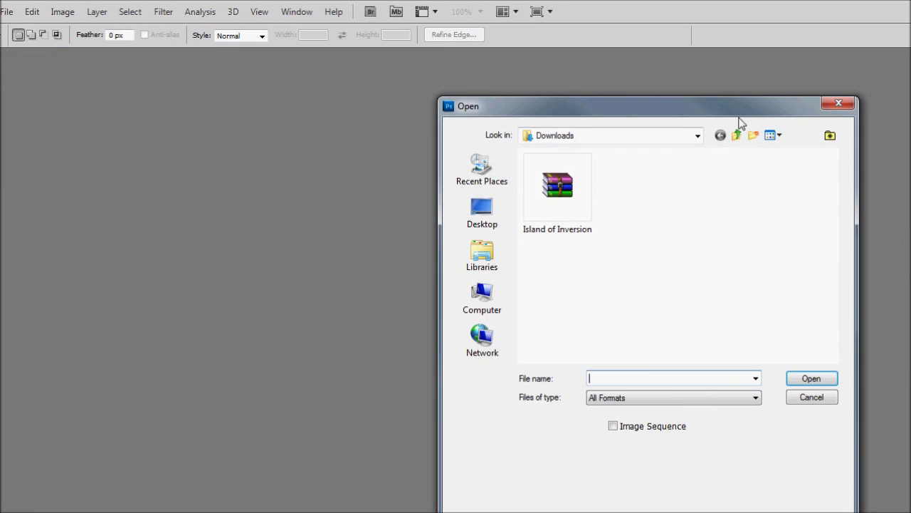
pyautogui.click(664, 135)
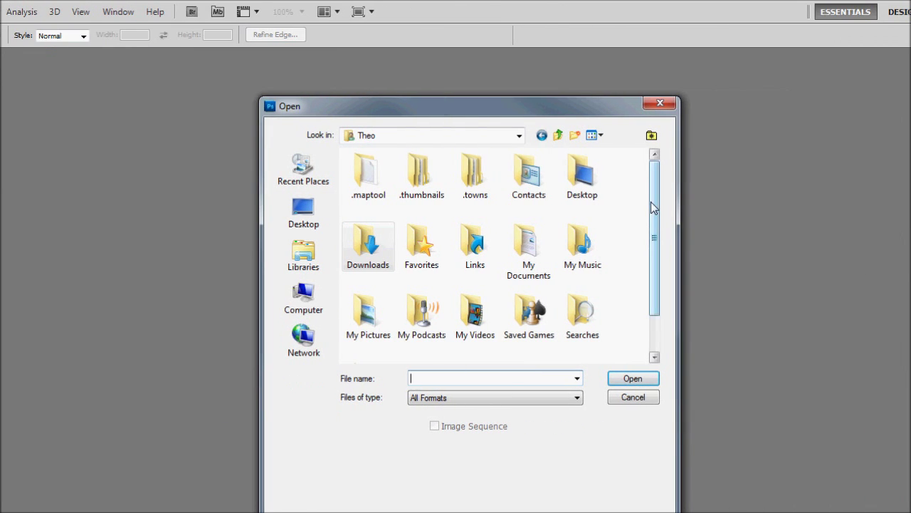
pyautogui.scroll(-1, 559, 222)
pyautogui.doubleClick(527, 196)
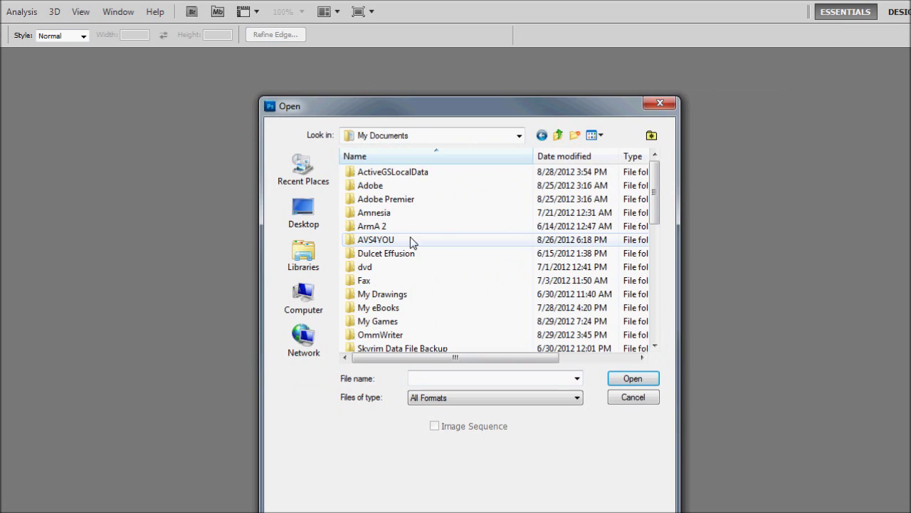
pyautogui.doubleClick(402, 324)
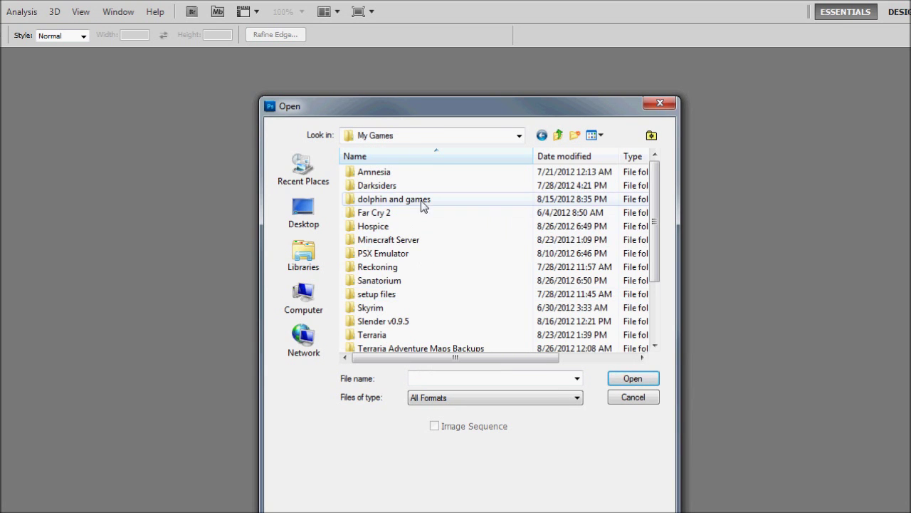
pyautogui.doubleClick(415, 237)
pyautogui.doubleClick(376, 185)
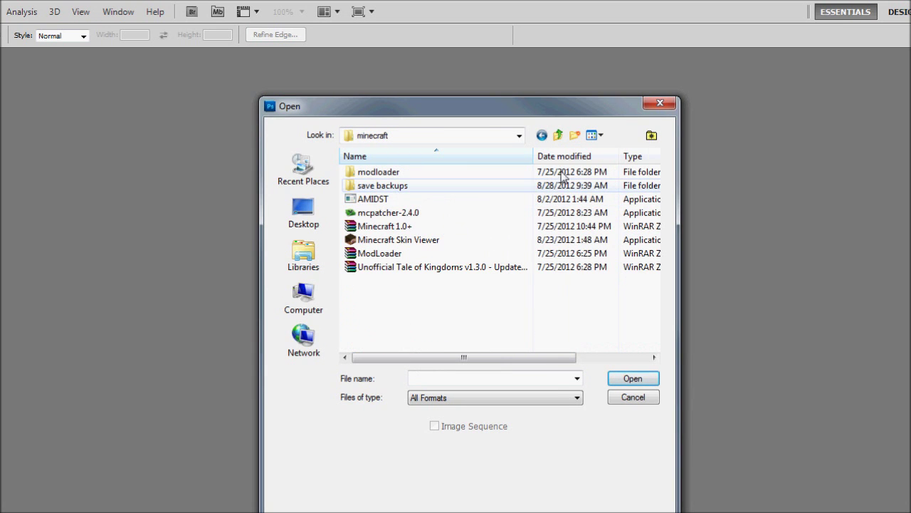
# Open custom.png from the minecraft > save backups folder.
pyautogui.click(560, 136)
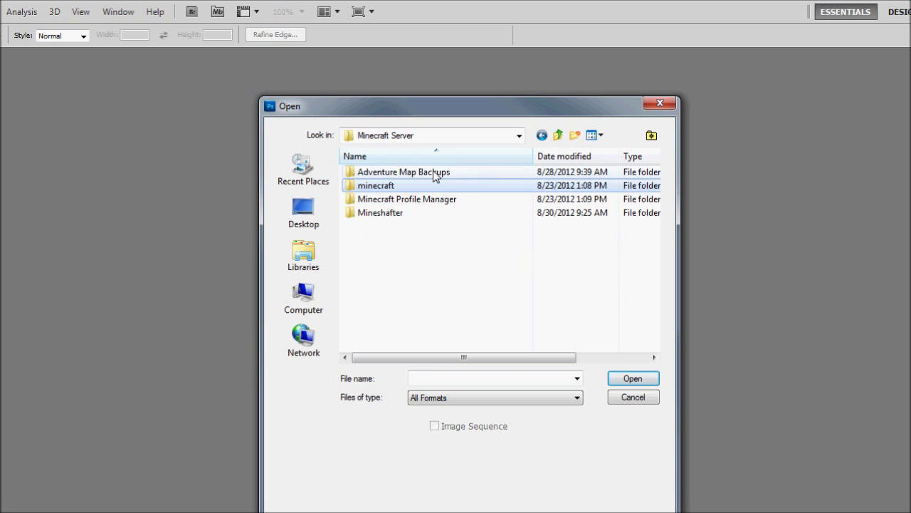
pyautogui.doubleClick(435, 173)
pyautogui.click(559, 135)
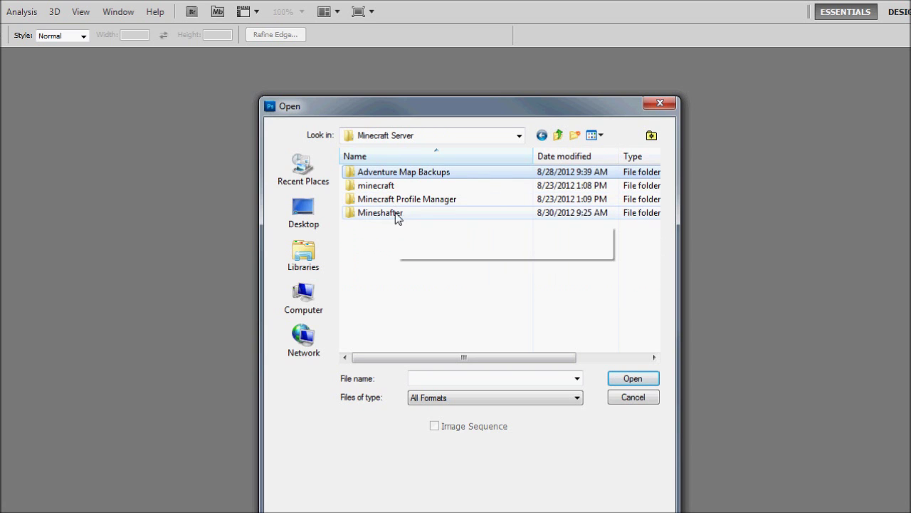
pyautogui.doubleClick(391, 185)
pyautogui.doubleClick(394, 186)
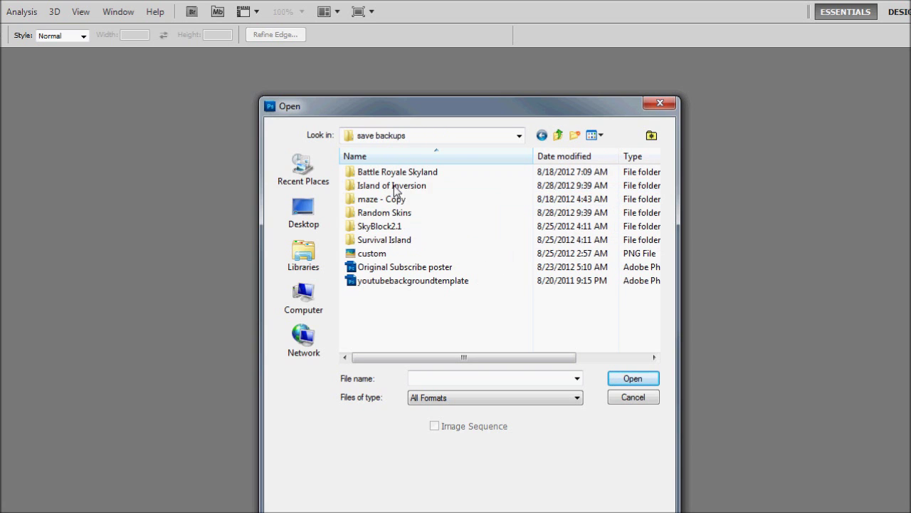
pyautogui.doubleClick(392, 254)
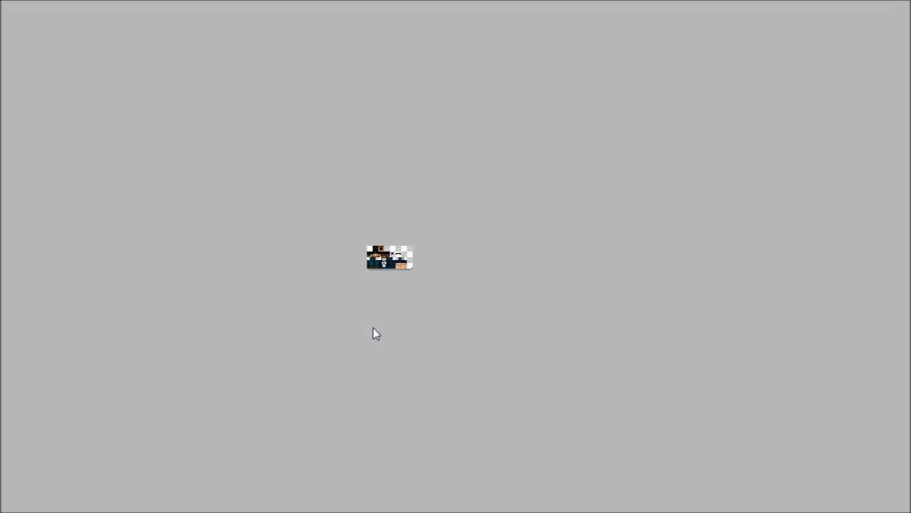
# Leave full-screen mode and zoom the skin to 1500% via the status-bar zoom field.
pyautogui.press('f')
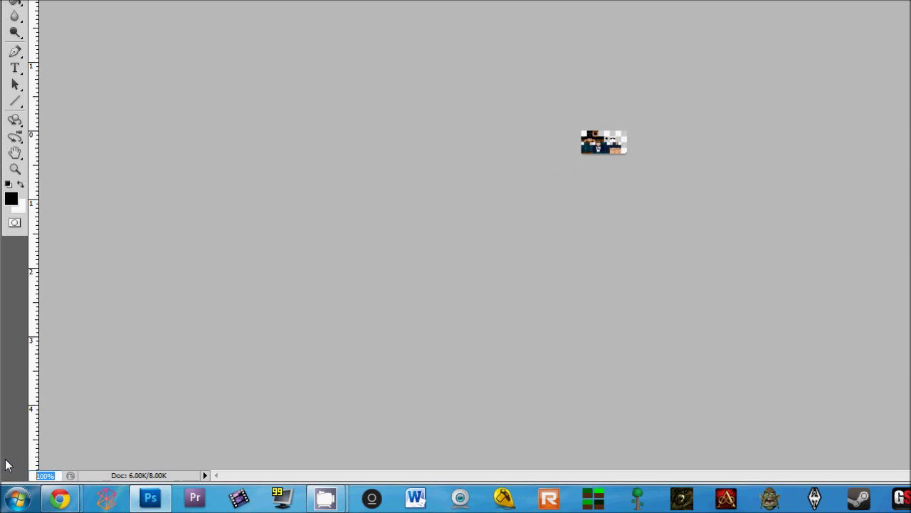
pyautogui.write('500')
pyautogui.press('Return')
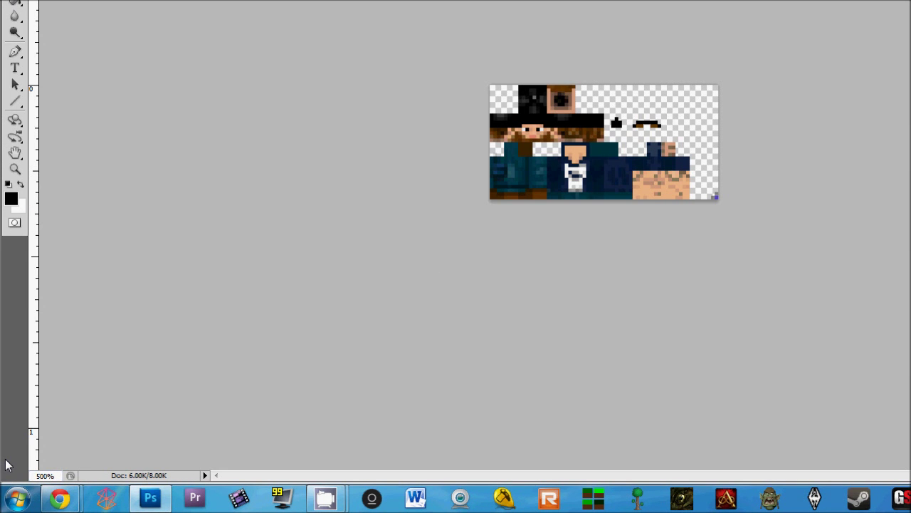
pyautogui.click(34, 472)
pyautogui.press('BackSpace')
pyautogui.write('1')
pyautogui.press('Return')
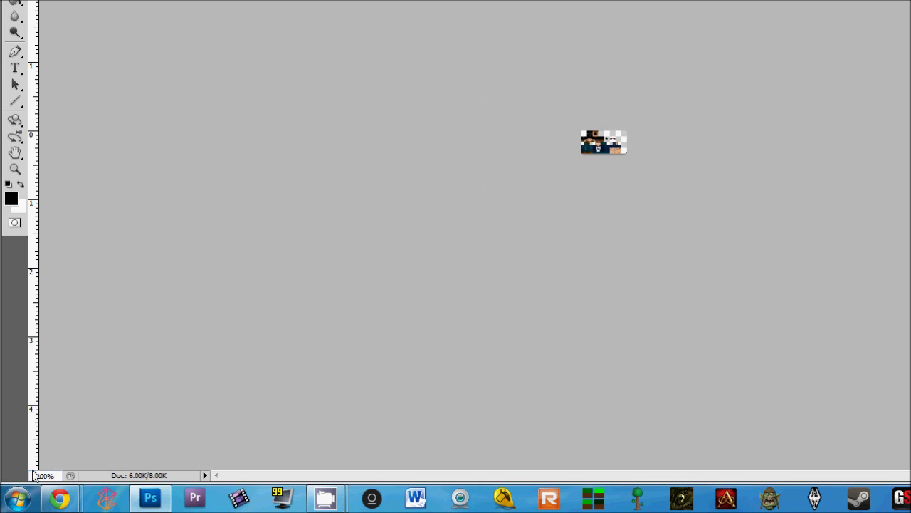
pyautogui.moveTo(62, 475); pyautogui.dragTo(20, 471)
pyautogui.write('1')
pyautogui.press('Return')
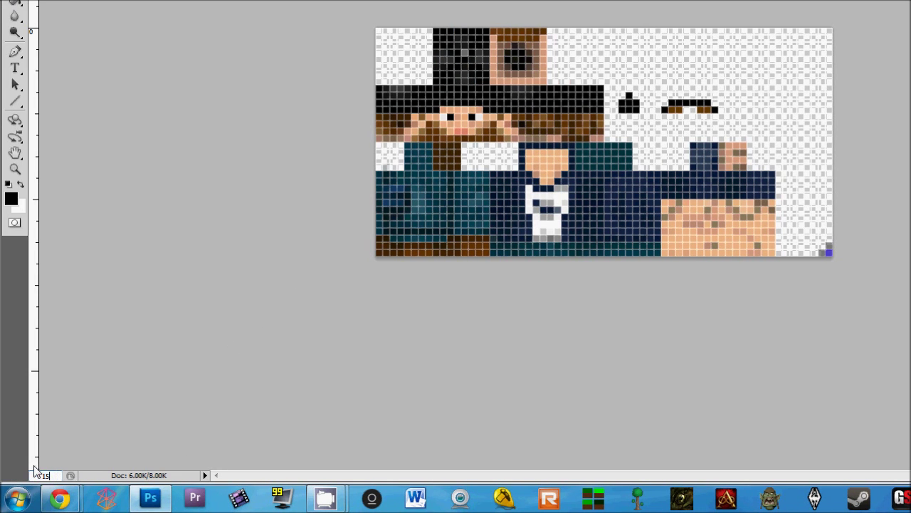
pyautogui.press('Return')
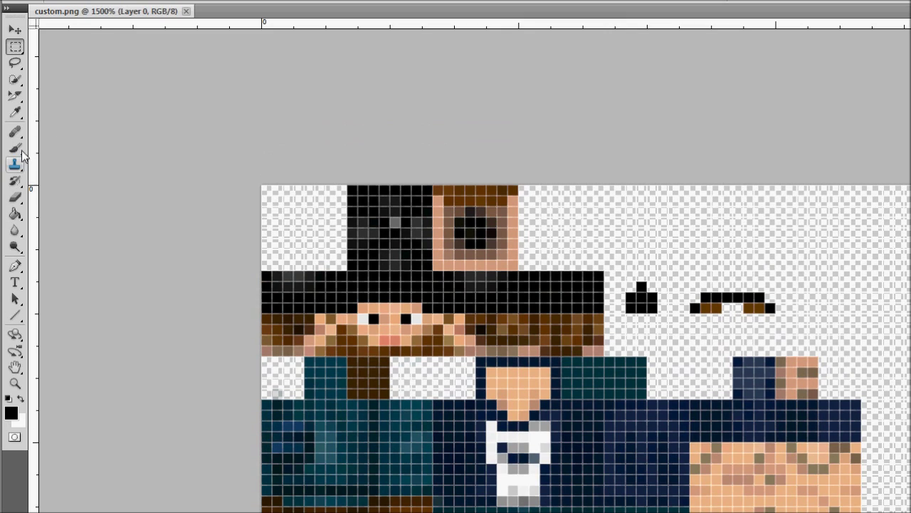
# Switch from the Brush to the Pencil Tool.
pyautogui.click(17, 148)
pyautogui.rightClick(19, 151)
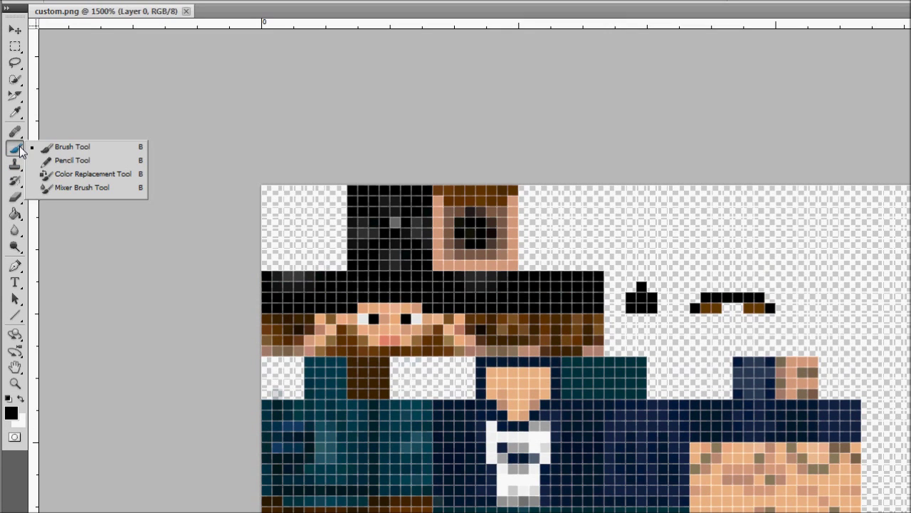
pyautogui.click(71, 161)
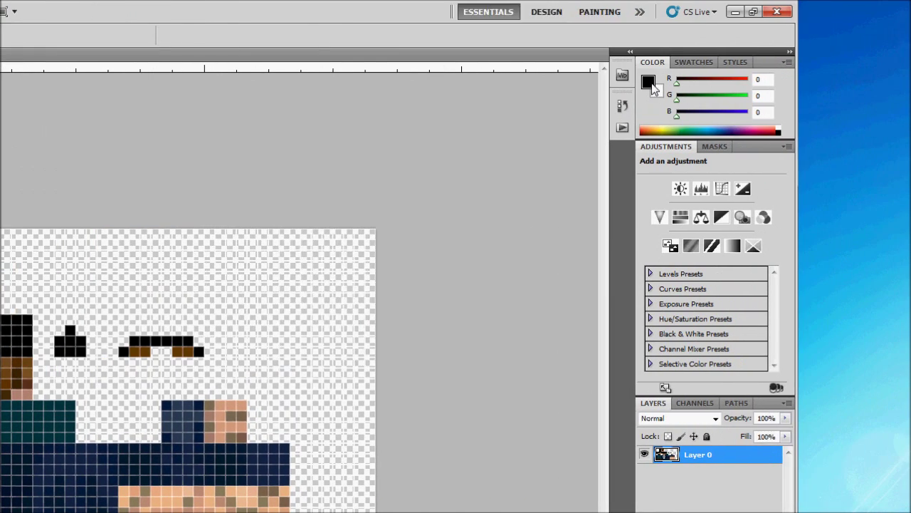
# Set the foreground colour to tan #b29665.
pyautogui.click(648, 82)
pyautogui.click(299, 346)
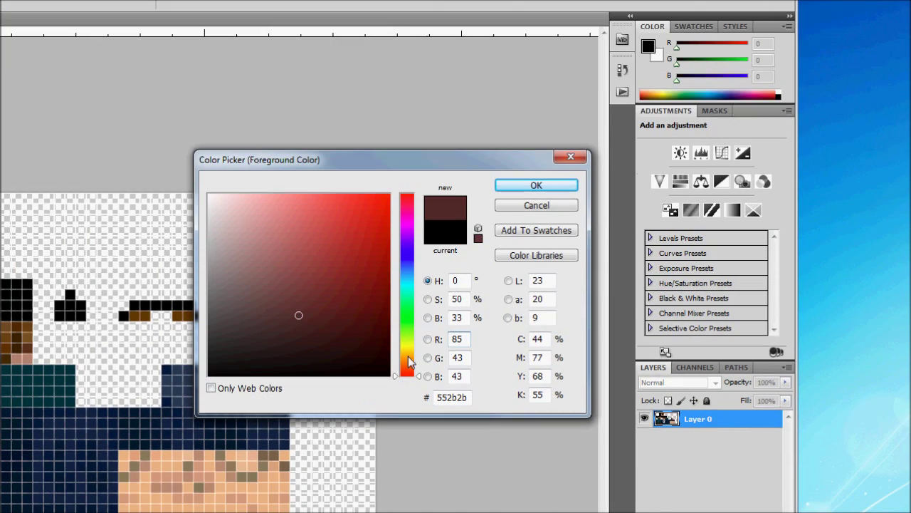
pyautogui.moveTo(408, 356)
pyautogui.mouseDown()
pyautogui.moveTo(406, 345)
pyautogui.moveTo(407, 357)
pyautogui.mouseUp()
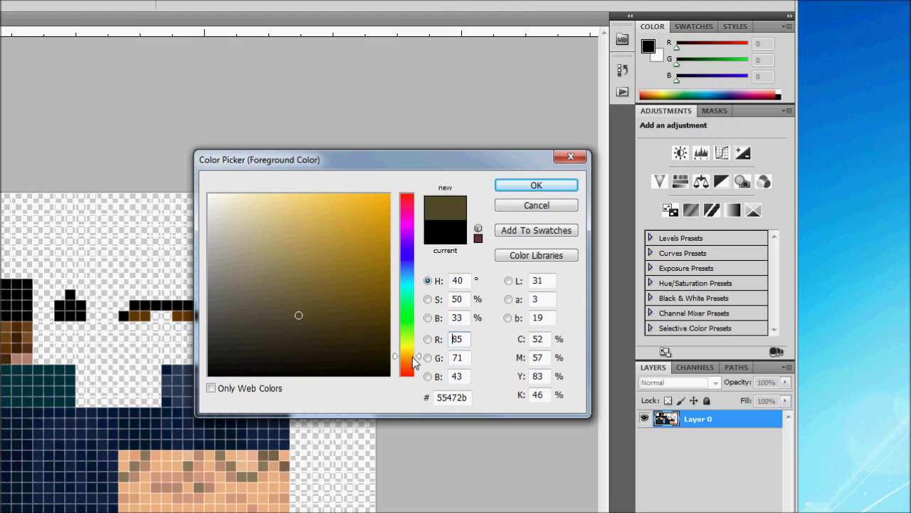
pyautogui.click(286, 249)
pyautogui.click(536, 186)
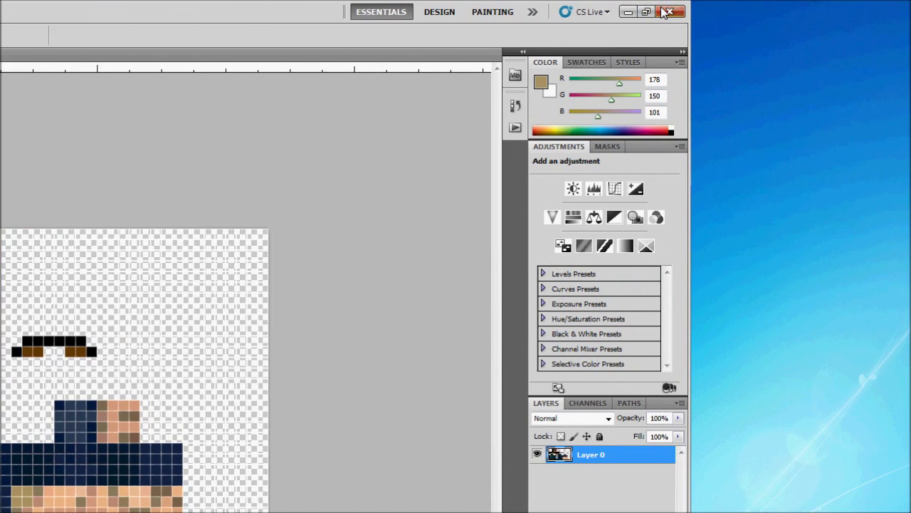
# Quit Photoshop without saving changes to custom.png.
pyautogui.click(696, 12)
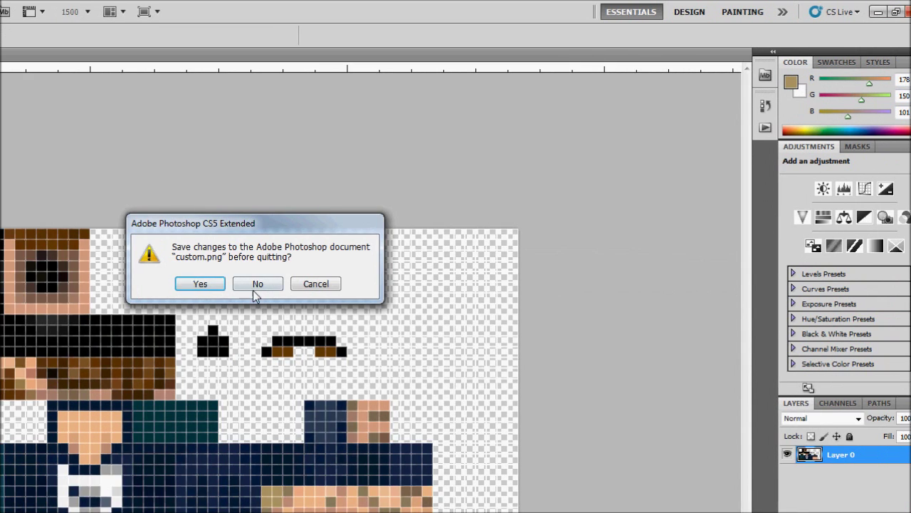
pyautogui.click(254, 288)
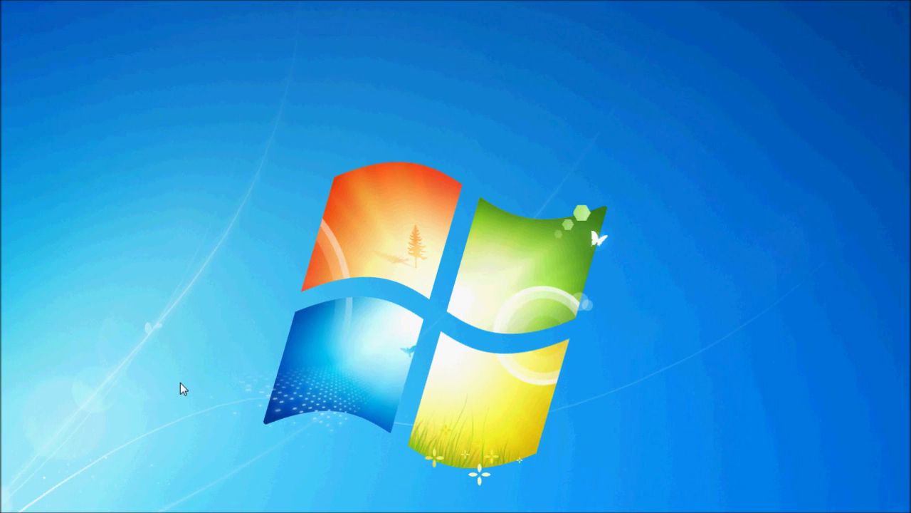